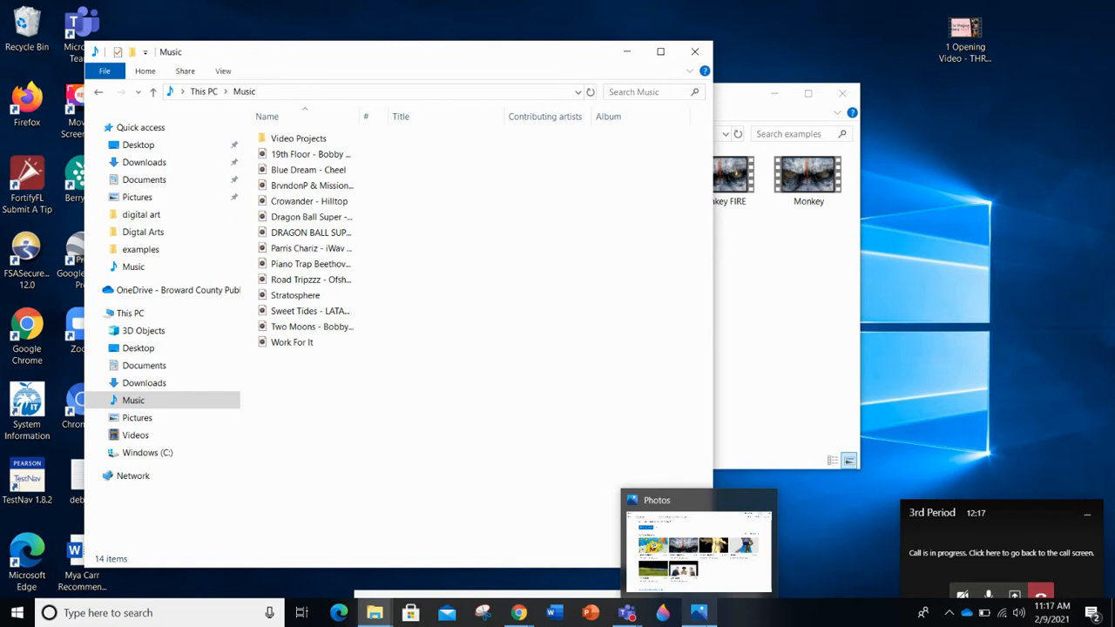
Step: Search for the Video Editor app on the computer and open it
click(167, 617)
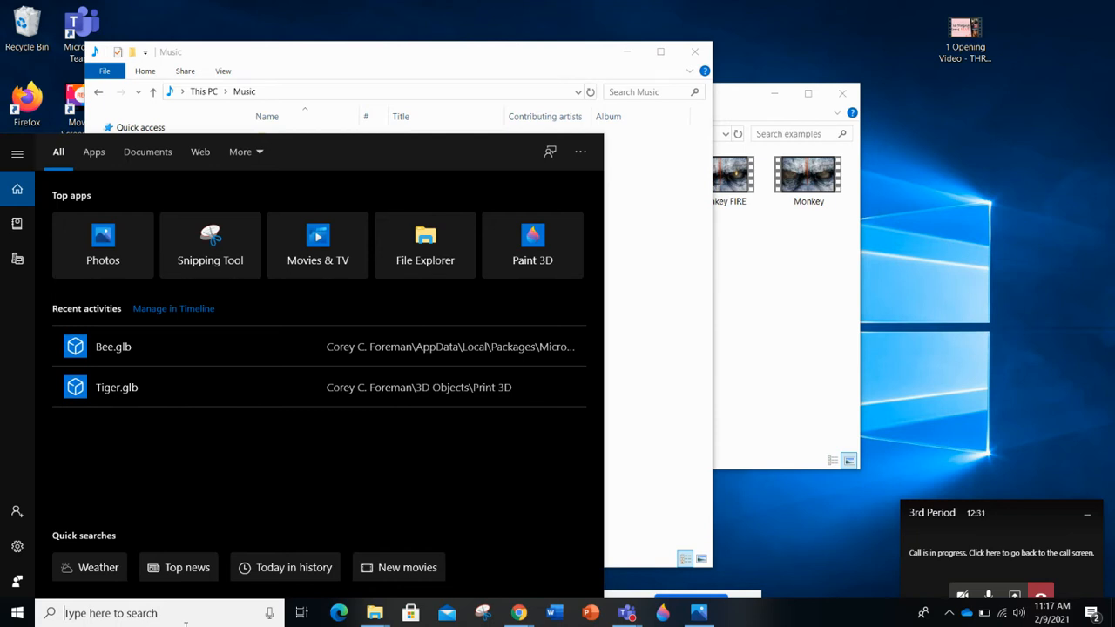
text(vi)
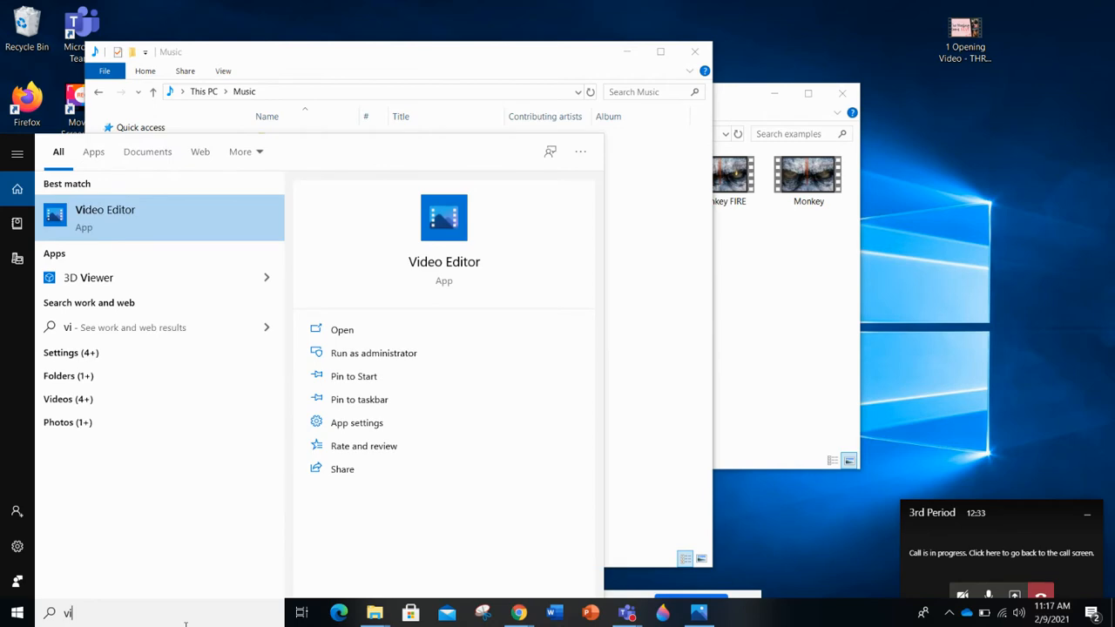
click(130, 217)
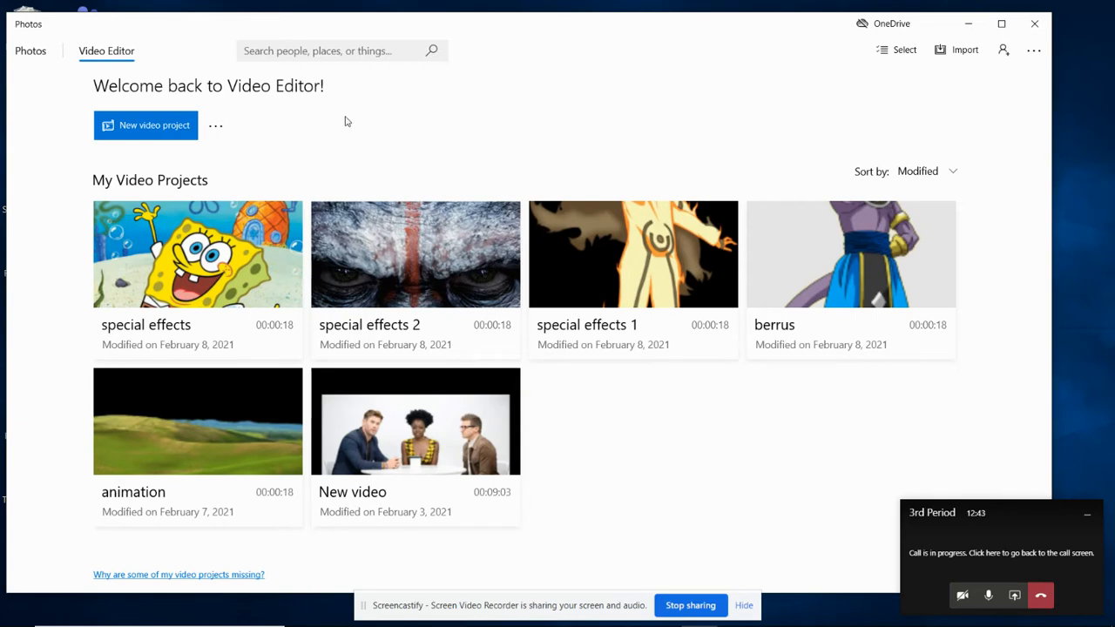
Step: Create a new video project named "special effects1"
click(148, 133)
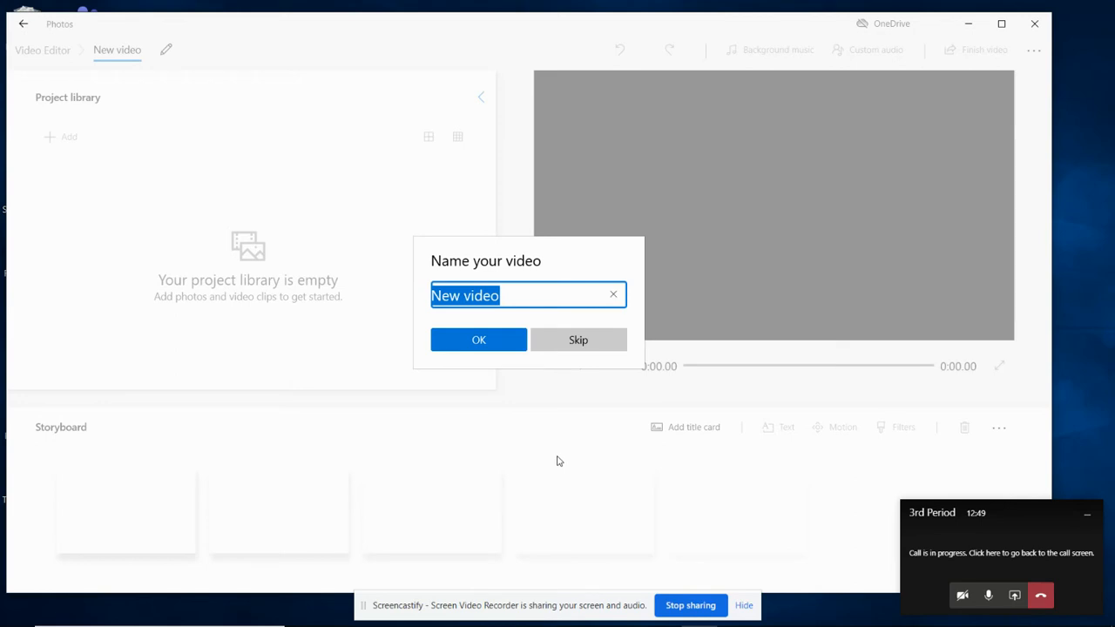
text(special effects1)
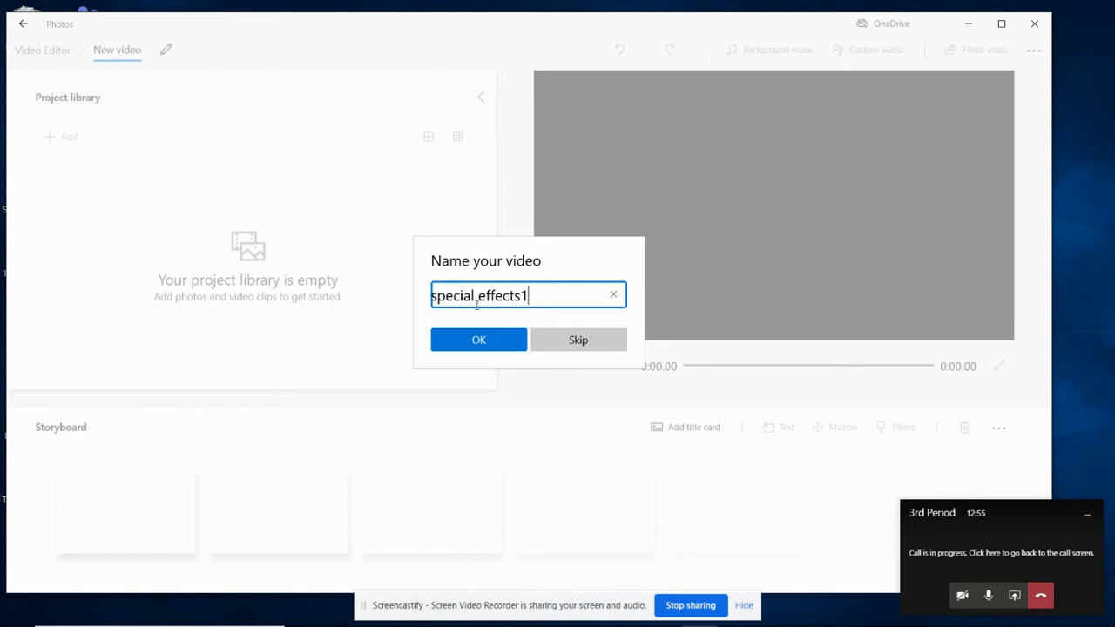
click(489, 346)
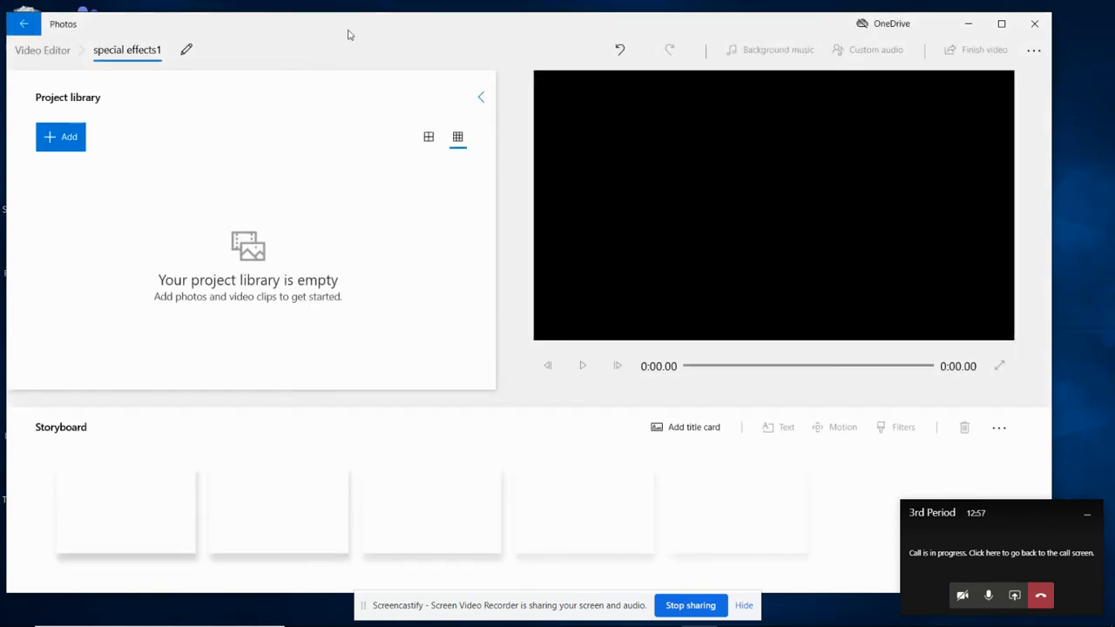
drag(333, 34, 348, 36)
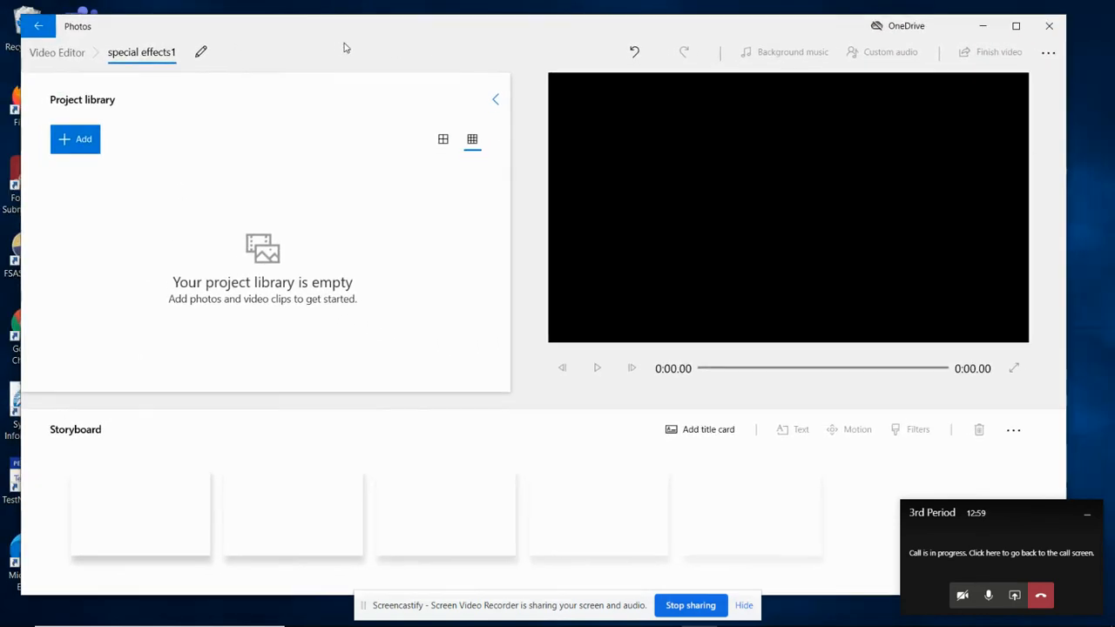
Step: Add the spongebob image from Pictures > digital art > Cartoon Caracters on this PC to the project library
click(84, 143)
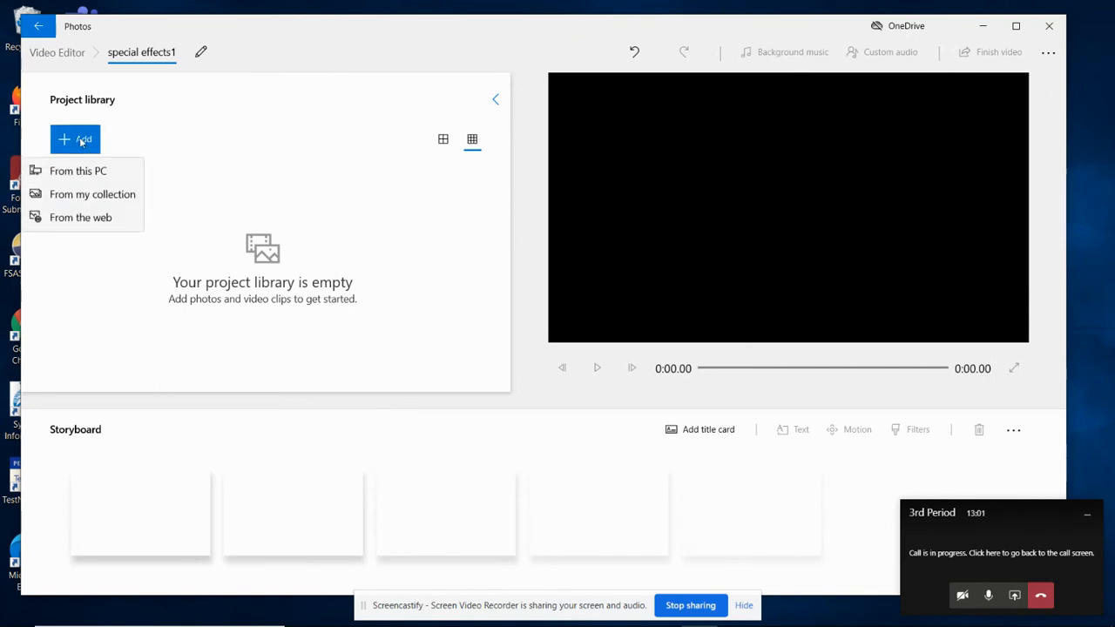
click(83, 179)
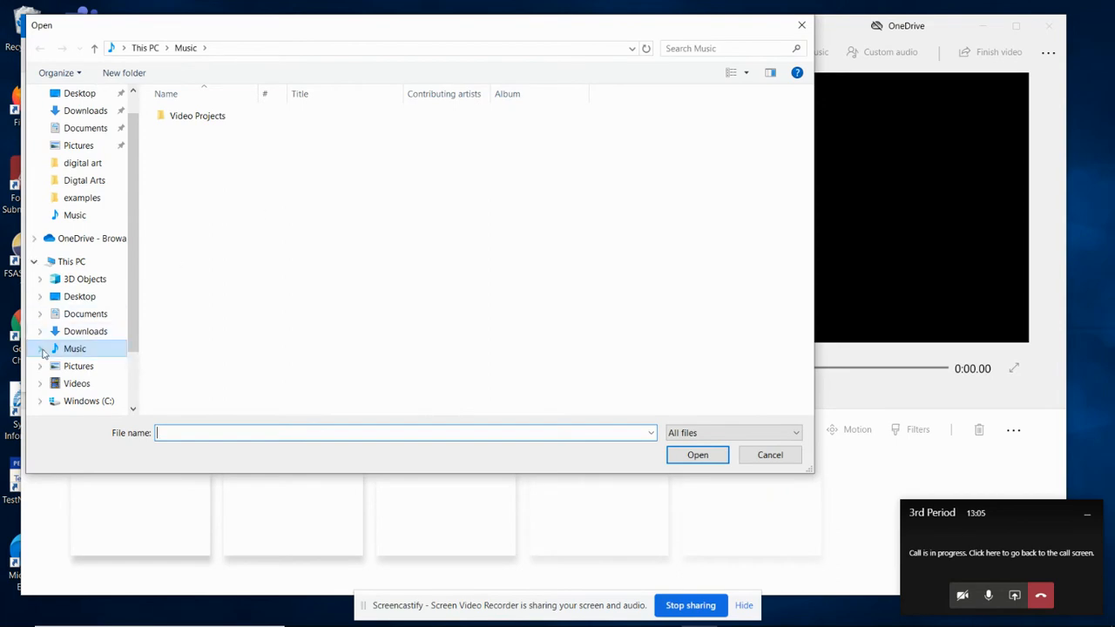
click(83, 367)
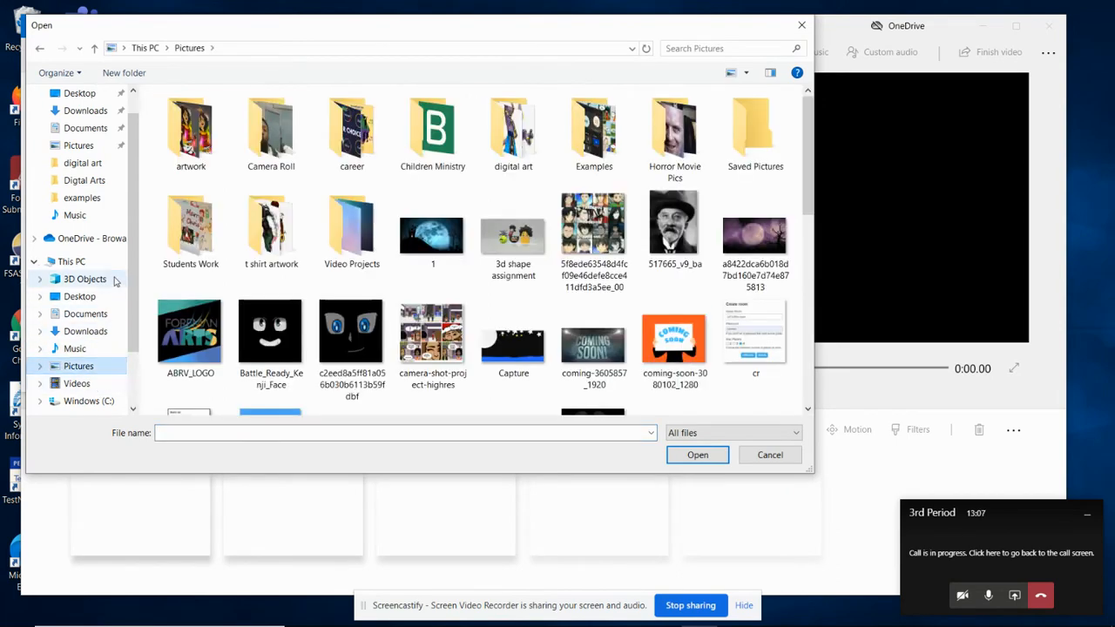
click(71, 297)
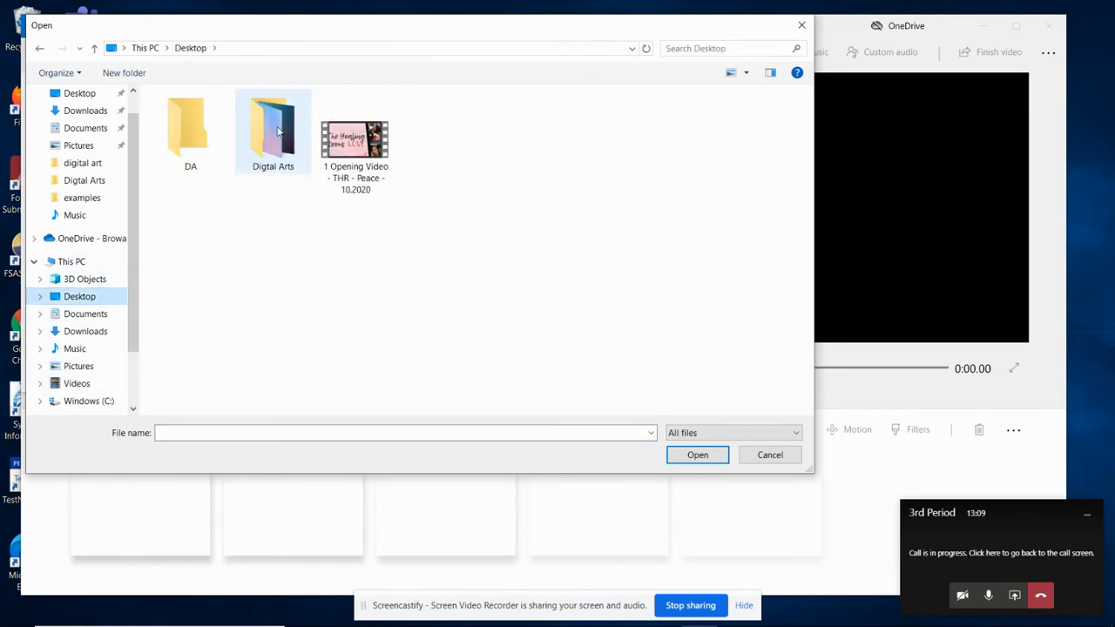
double_click(275, 129)
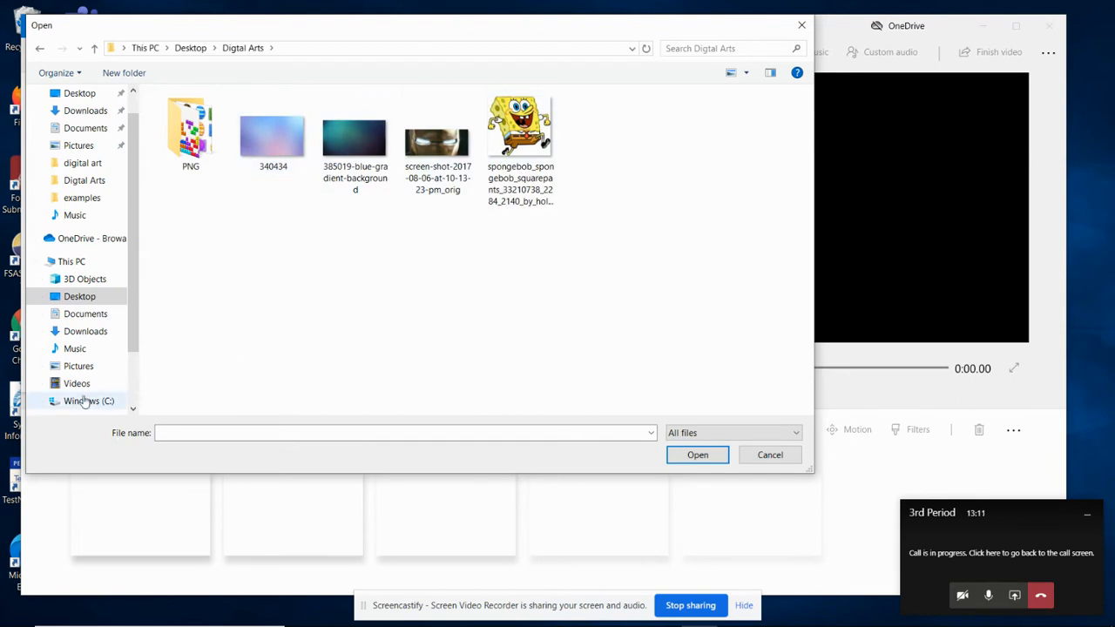
click(80, 367)
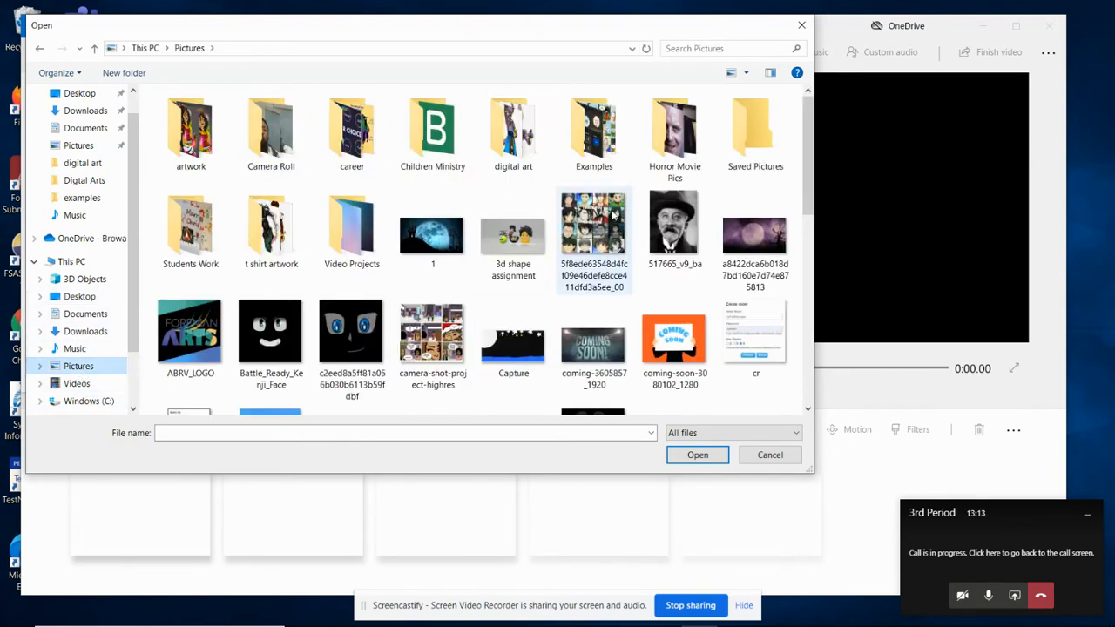
double_click(515, 129)
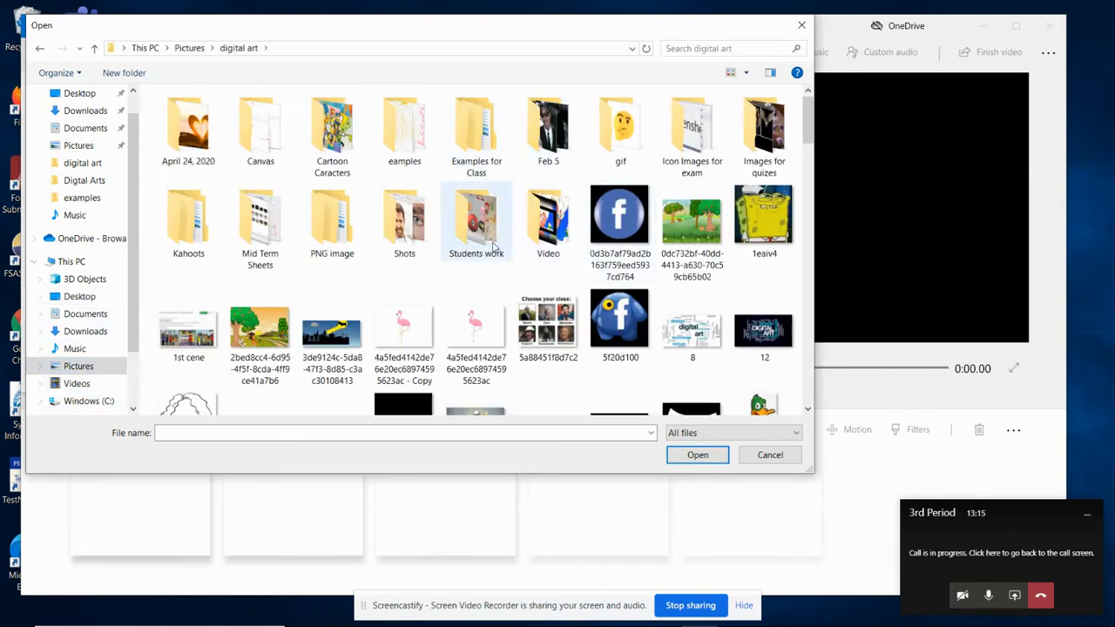
double_click(332, 131)
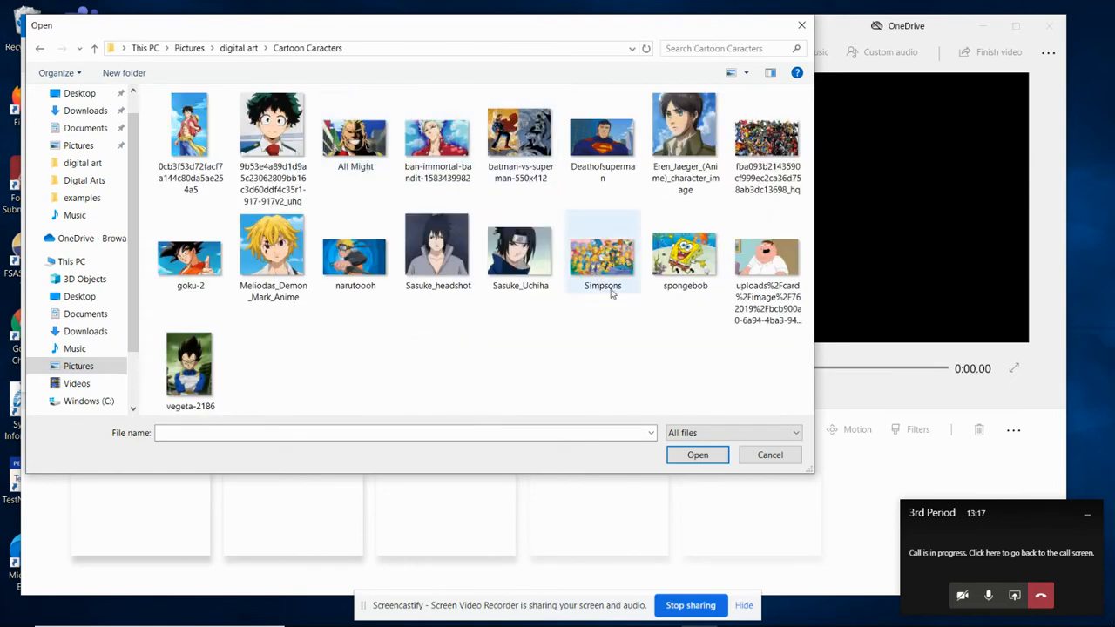
click(696, 261)
click(710, 456)
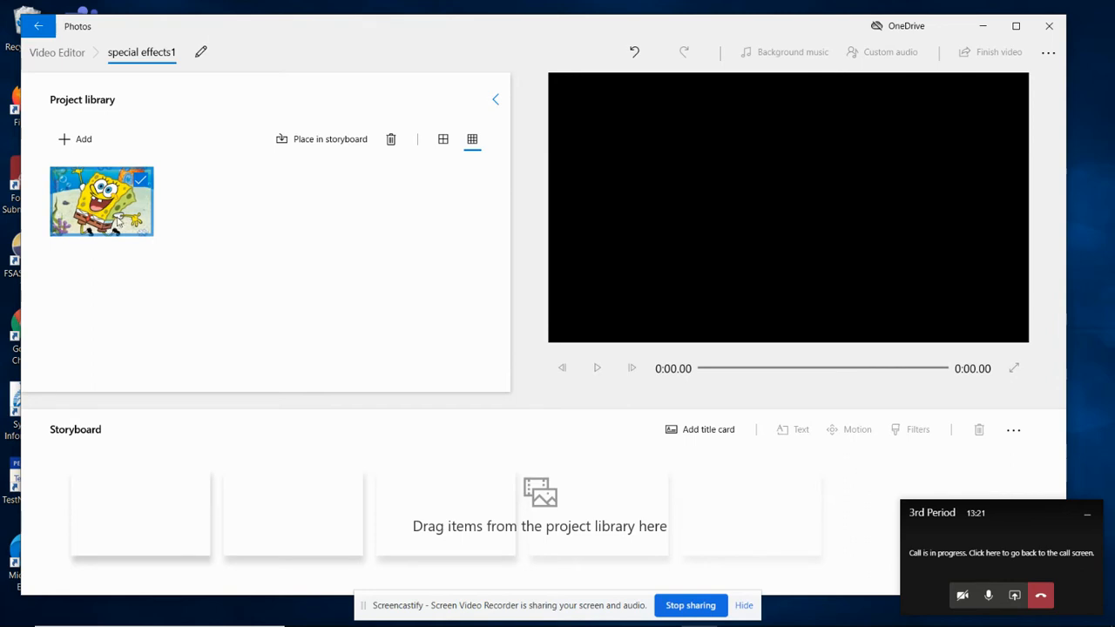
Step: Place the SpongeBob image in the storyboard and set its duration to 18 seconds
drag(124, 222, 115, 514)
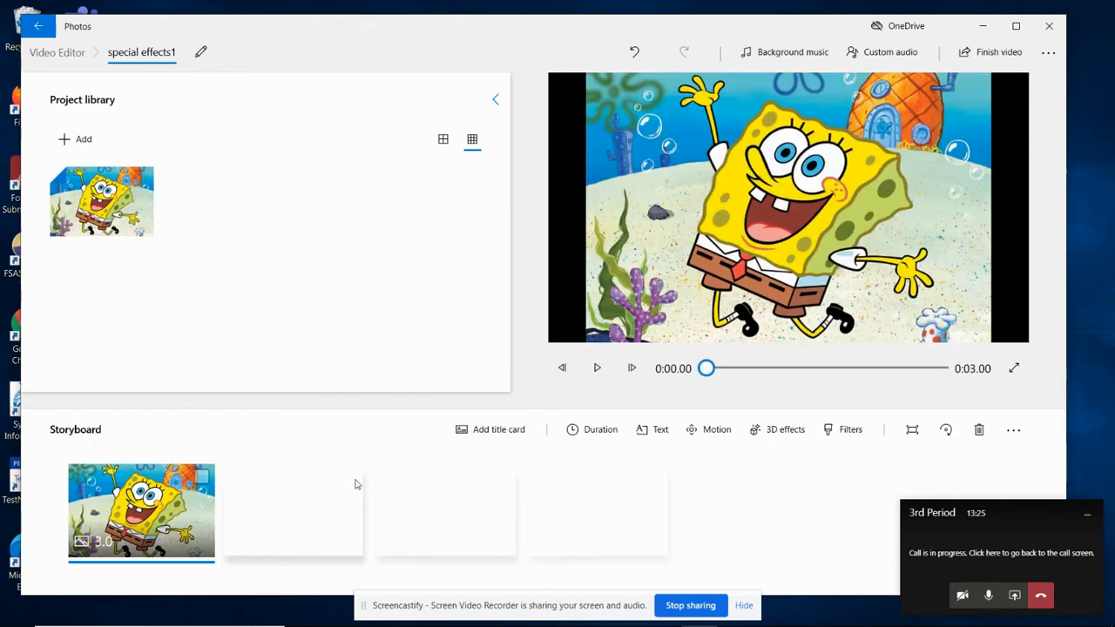
click(600, 432)
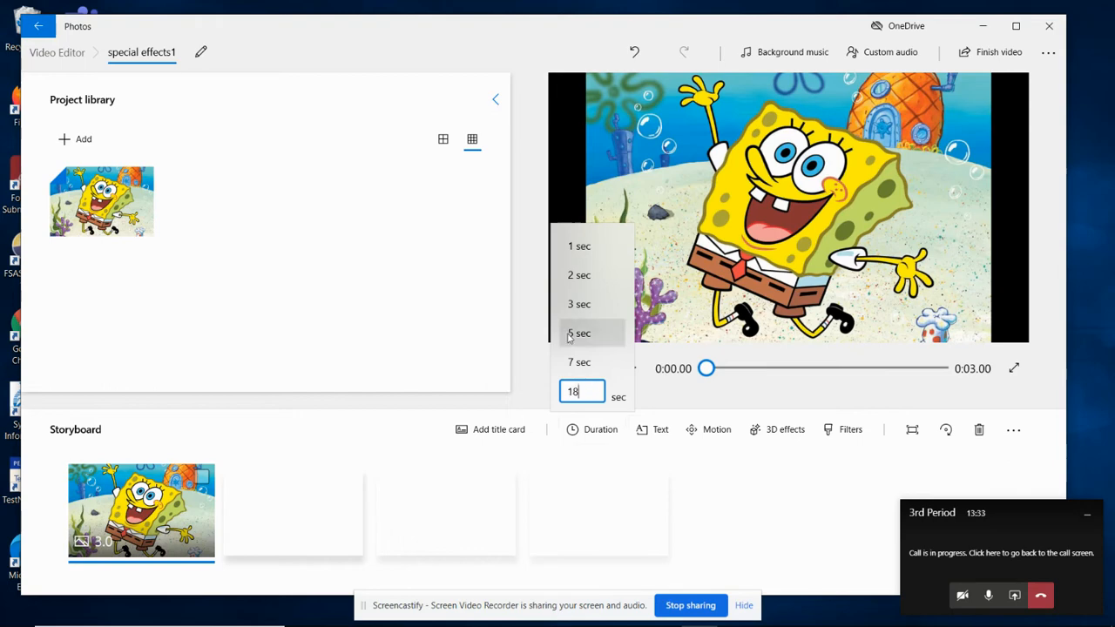
key(Return)
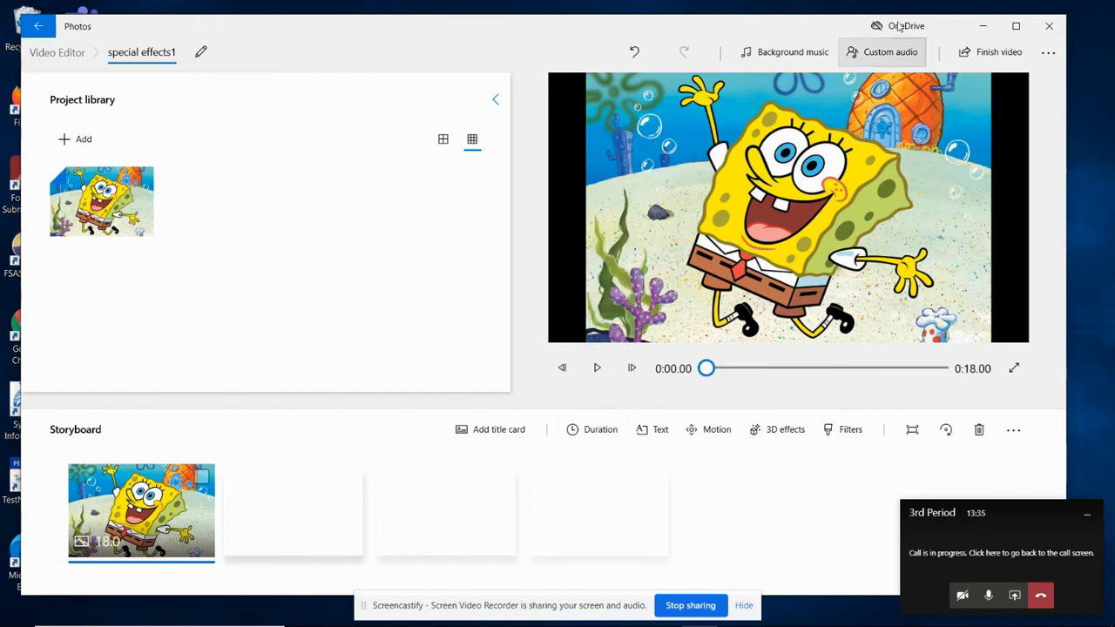
Step: Search the 3D effects for "bubble" and add the Bubbles effect to the SpongeBob clip
click(770, 431)
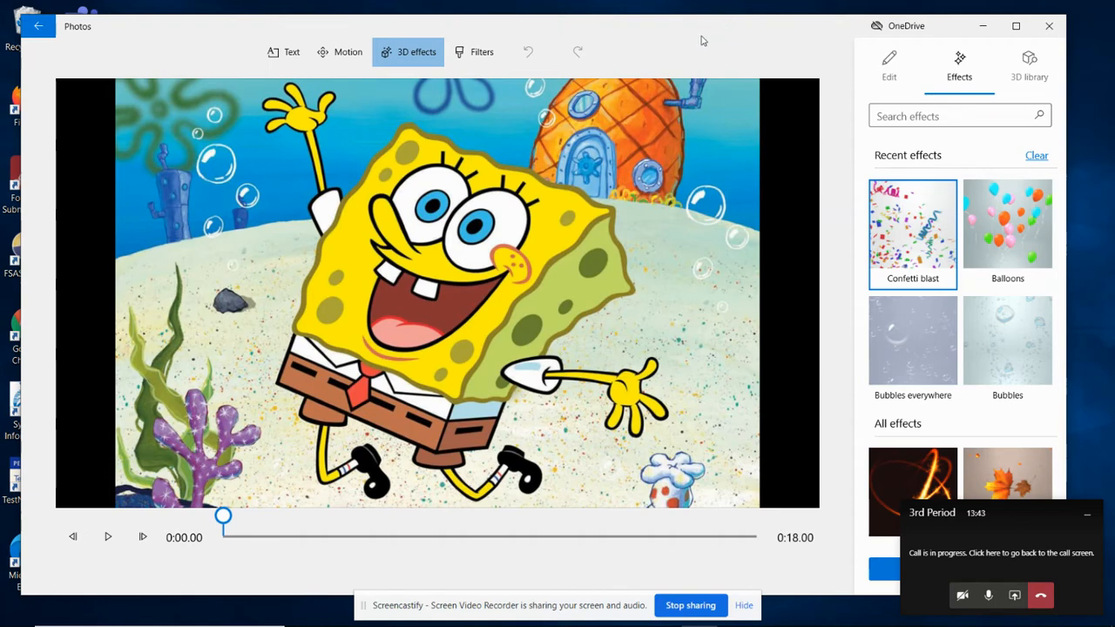
click(893, 118)
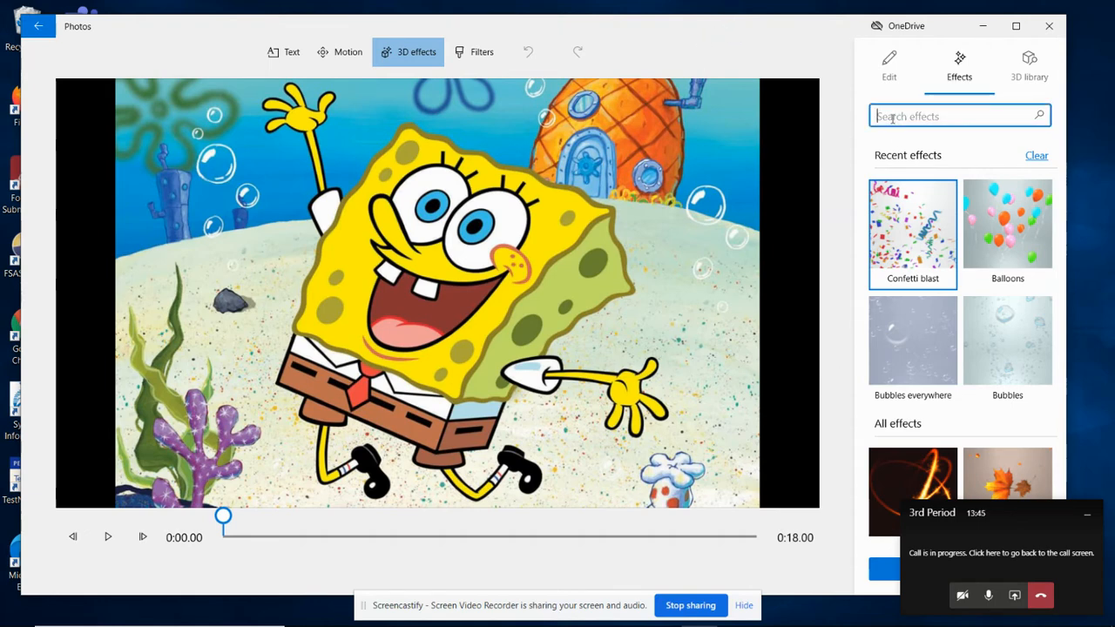
text(bubble)
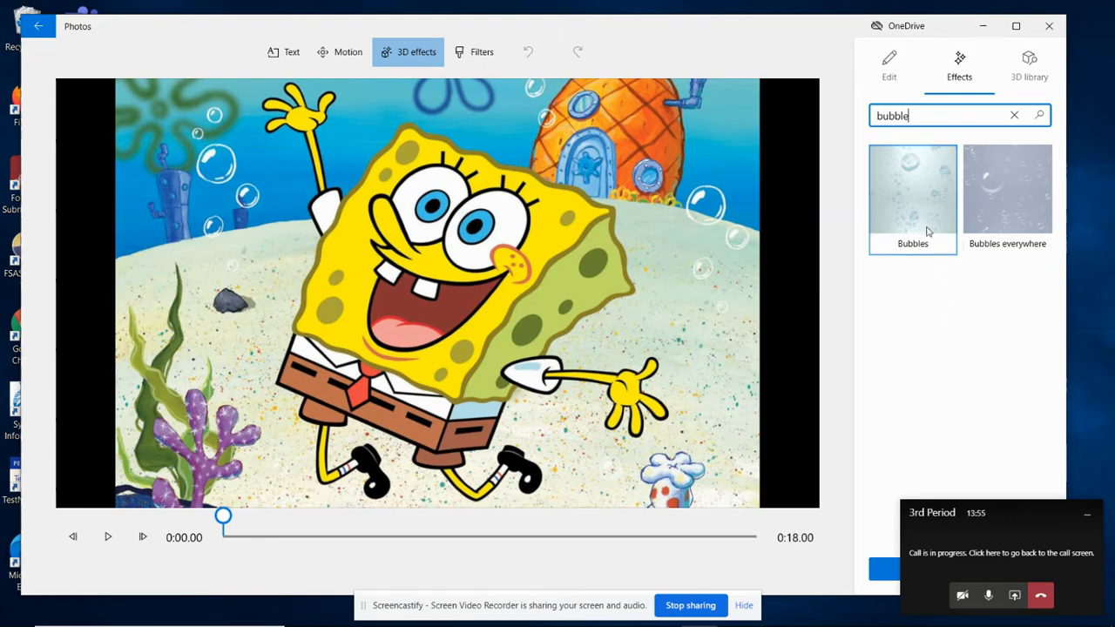
click(897, 232)
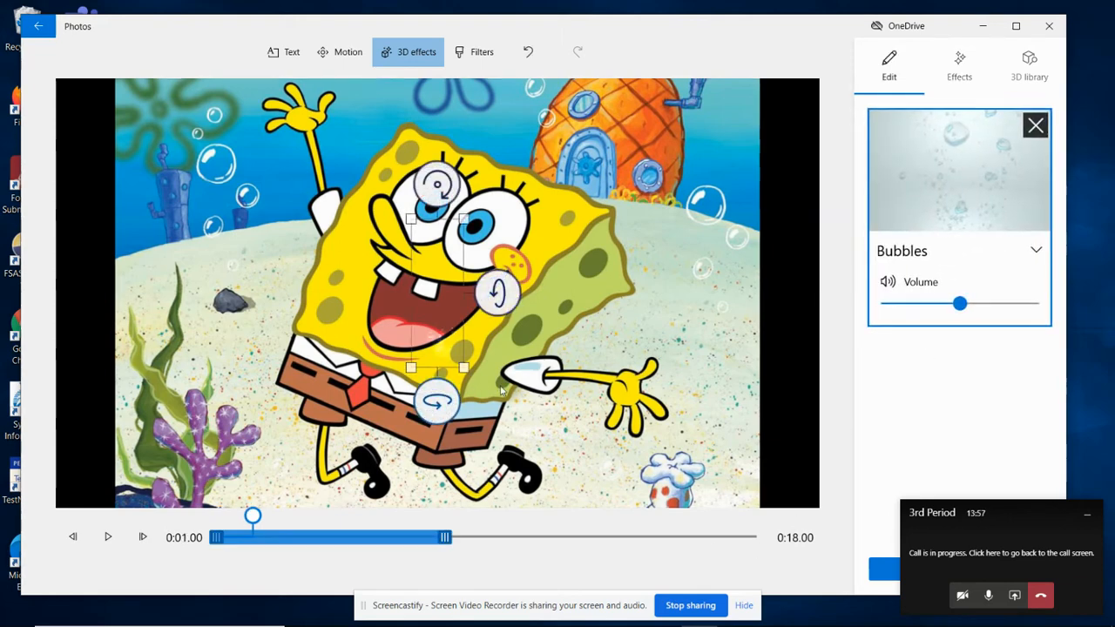
Step: Enlarge the Bubbles effect, position it so it rises from SpongeBob's mouth, and extend it to the end of the 18-second clip
drag(434, 308, 401, 285)
drag(434, 188, 481, 25)
drag(418, 296, 405, 302)
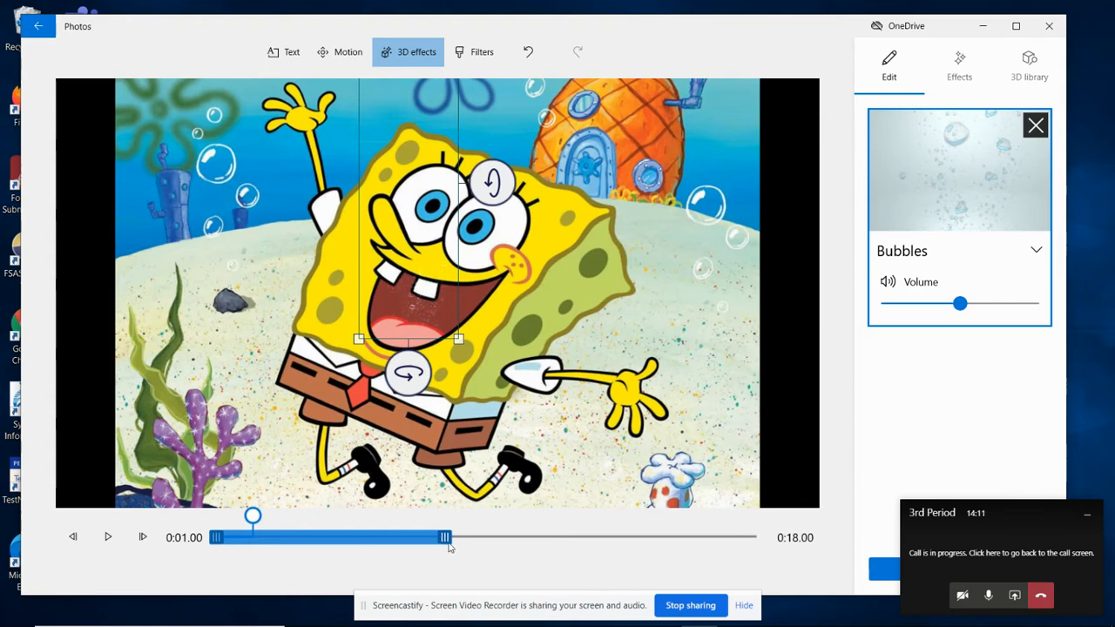
drag(449, 547, 774, 559)
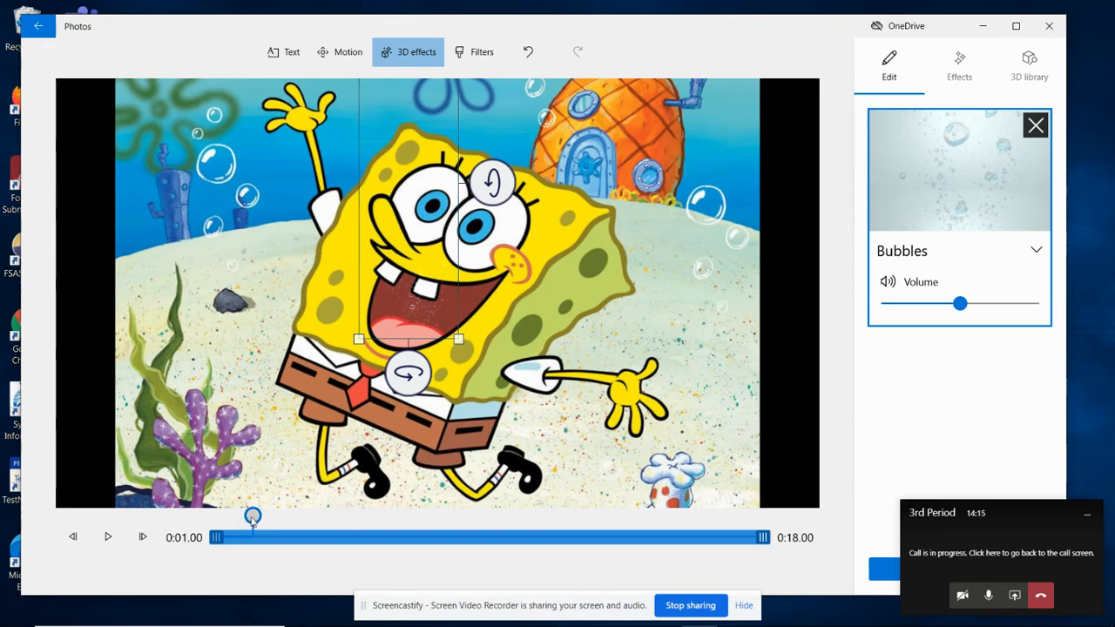
Step: Preview the Bubbles effect from the start of the clip and set its volume to 20
drag(252, 519, 223, 527)
click(108, 538)
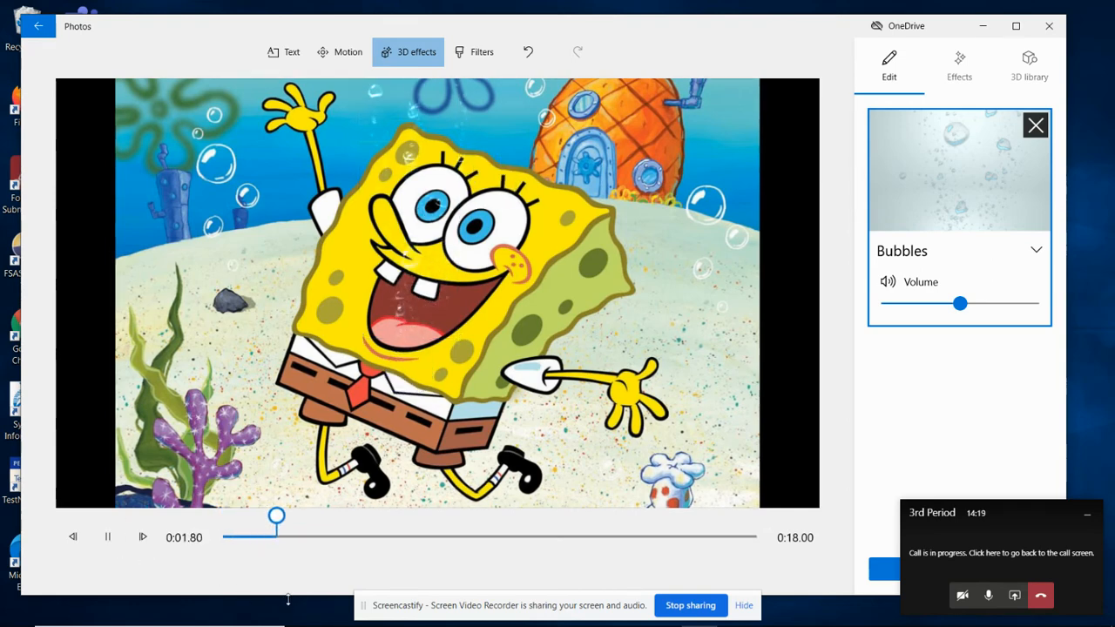
click(108, 537)
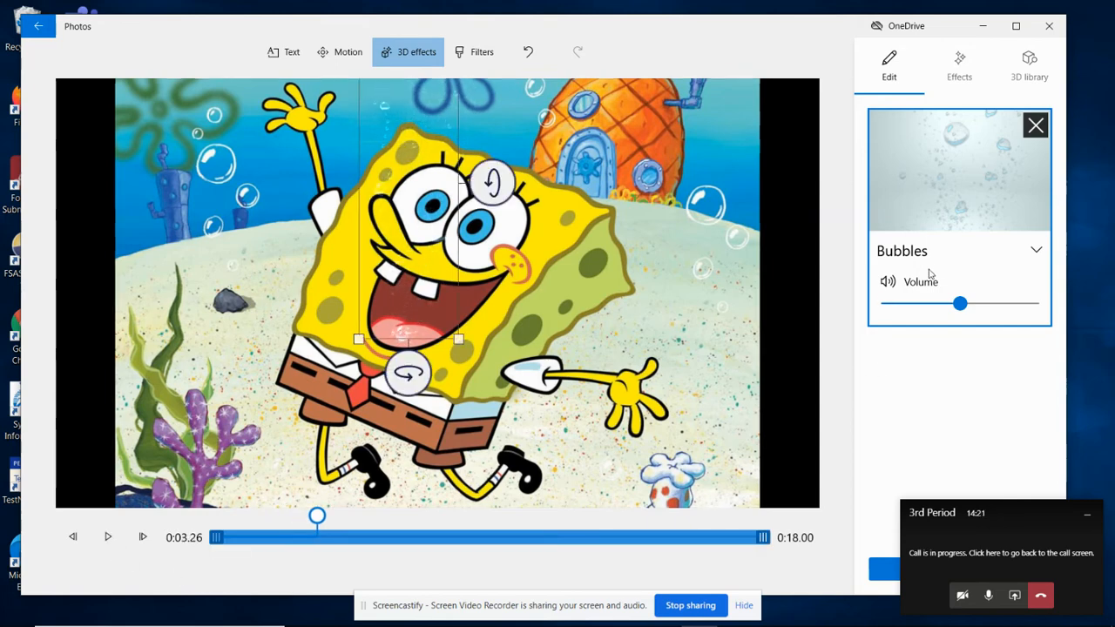
drag(960, 304, 912, 322)
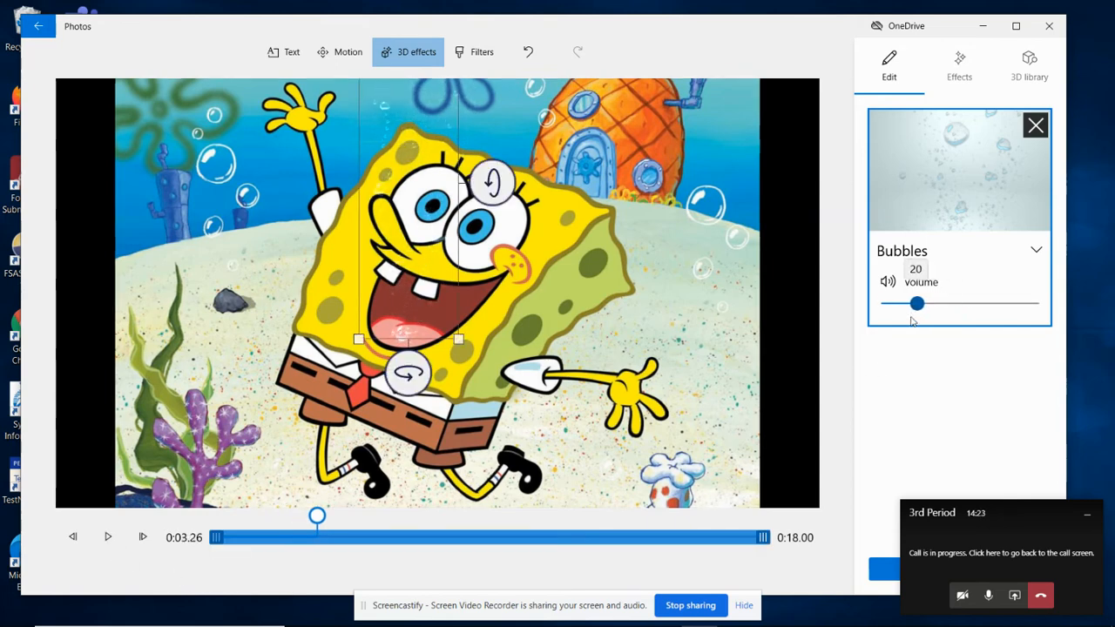
Step: Add the Bubbles everywhere effect and stretch its time range across the entire clip
click(959, 65)
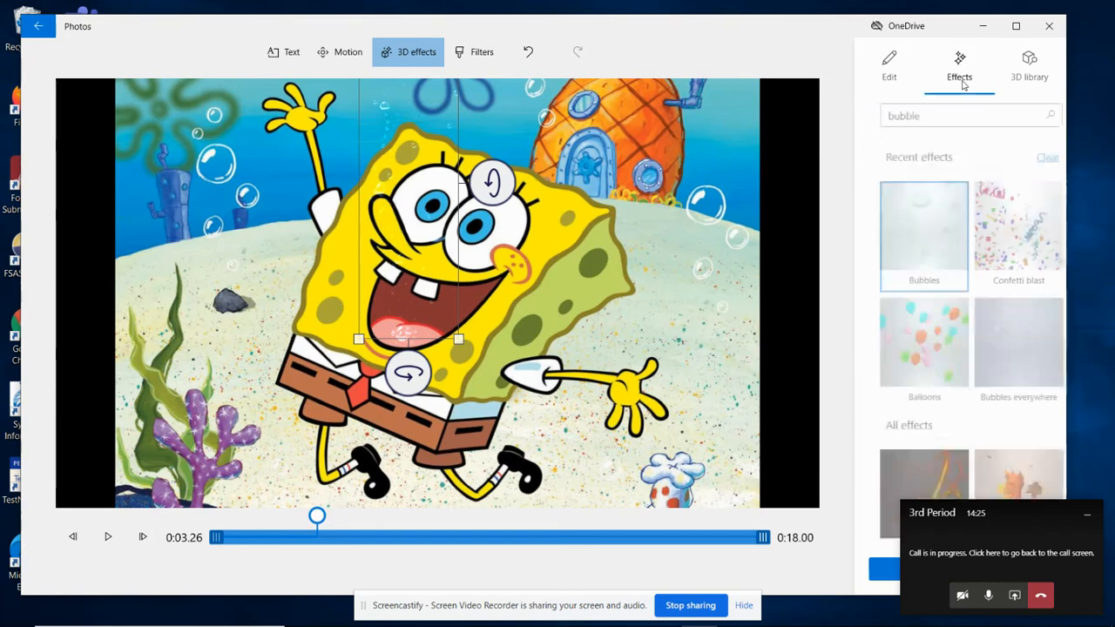
click(1017, 368)
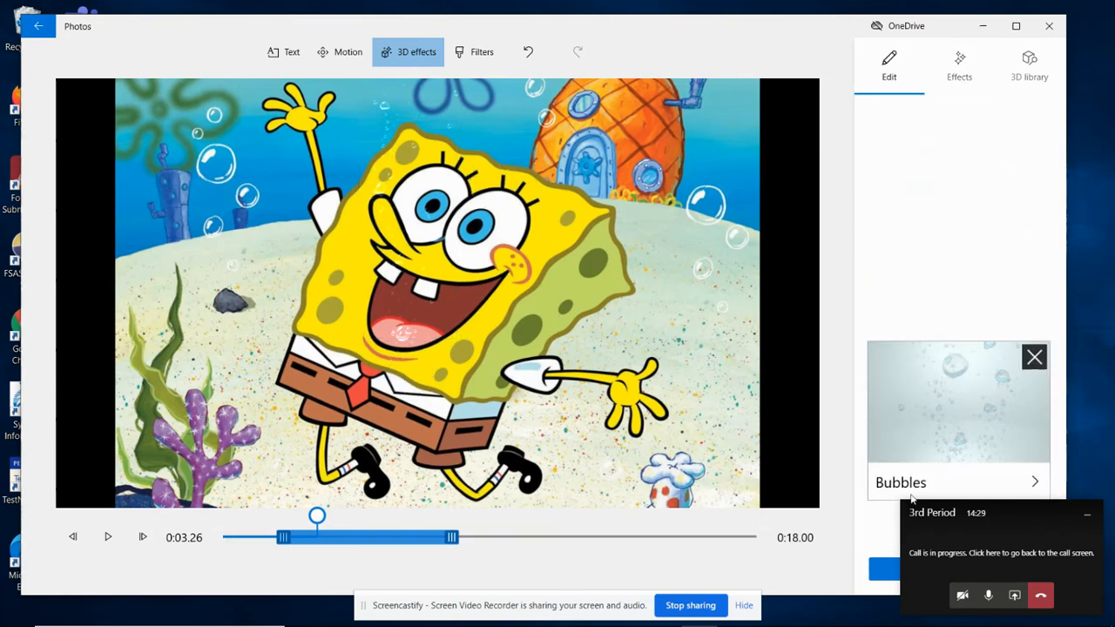
drag(352, 540, 288, 540)
drag(394, 540, 834, 563)
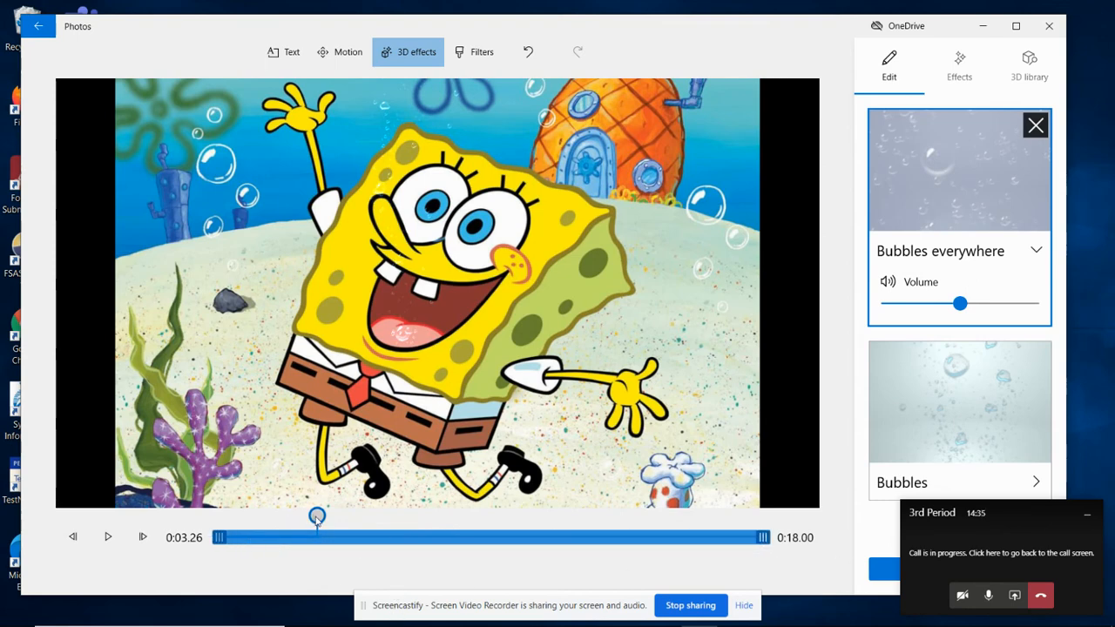
Step: Play the clip from the beginning to check both bubble effects together, pausing after a few seconds
drag(317, 517, 223, 517)
click(106, 537)
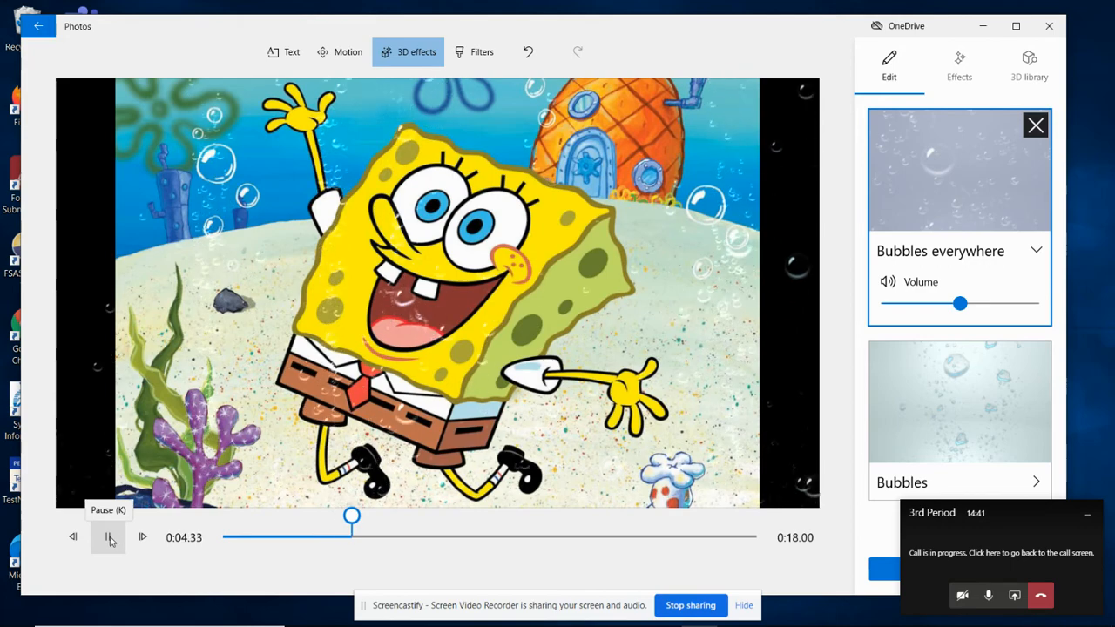
click(108, 537)
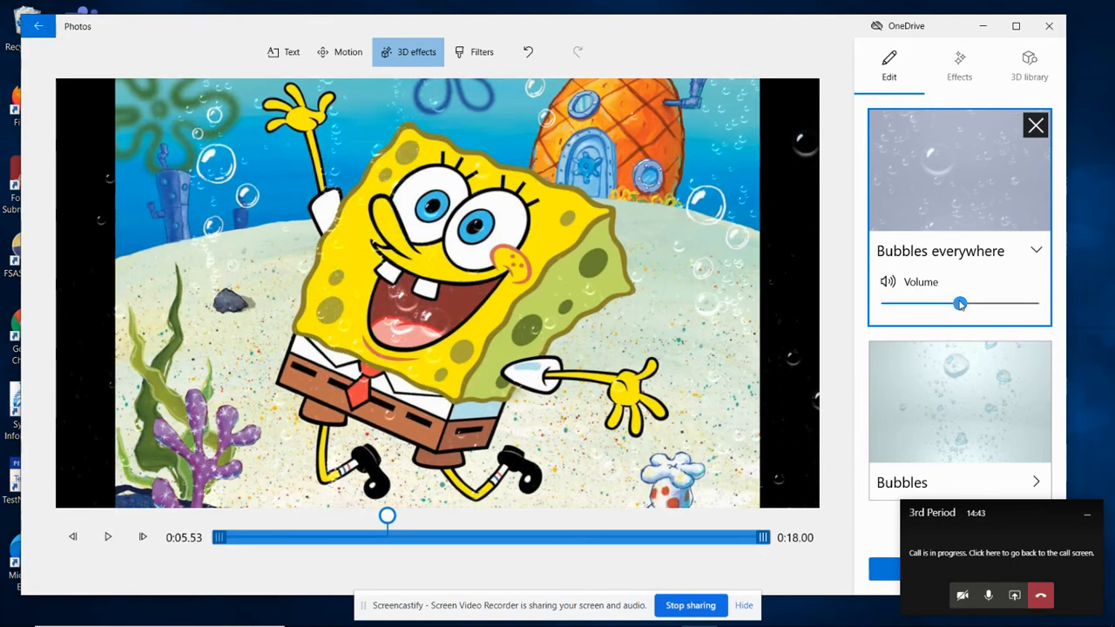
Step: Lower the Bubbles everywhere volume well below the midpoint, minimize the call window, and apply the 3D effects to the clip
drag(960, 303, 903, 303)
click(1088, 518)
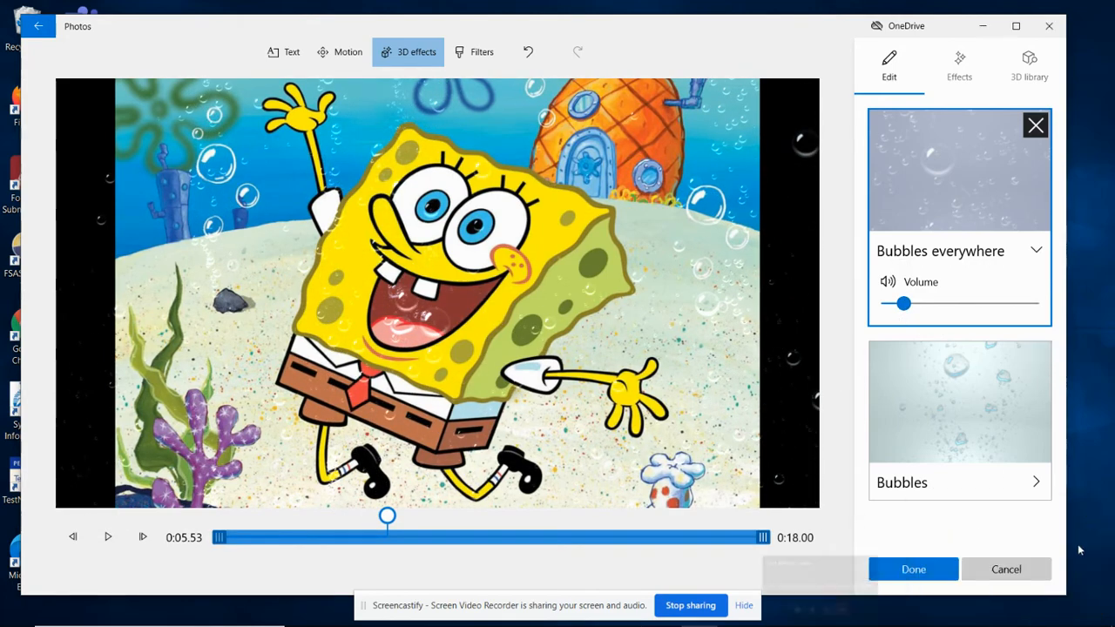
click(911, 568)
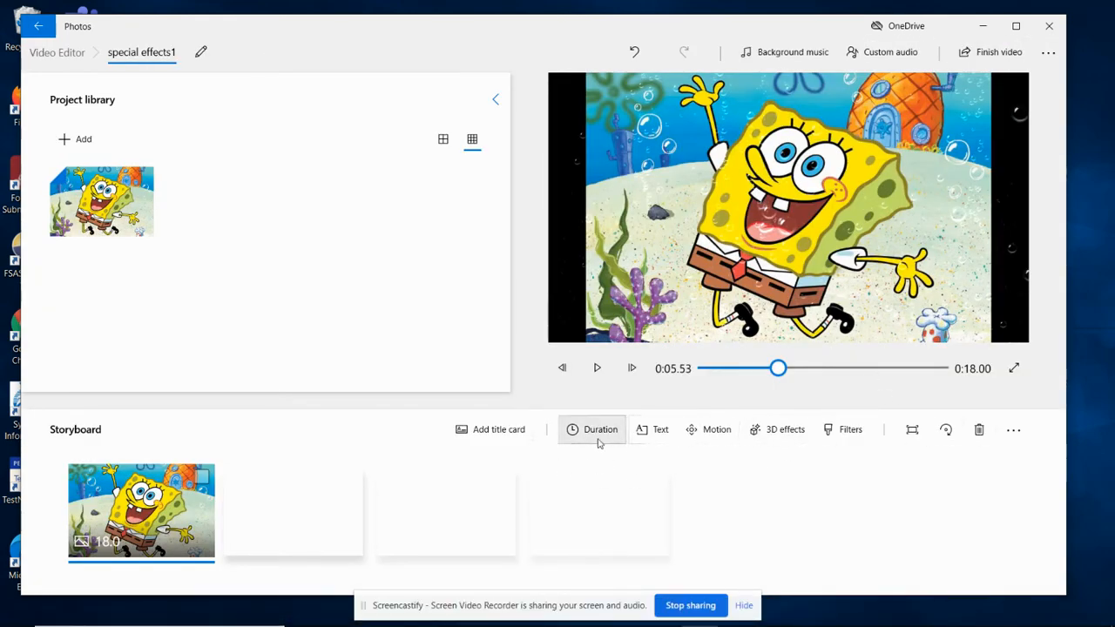
Step: Add the text SPONGEBOB to the clip in the Joy animated style, stretch it across the full 18 seconds, and apply it
click(653, 429)
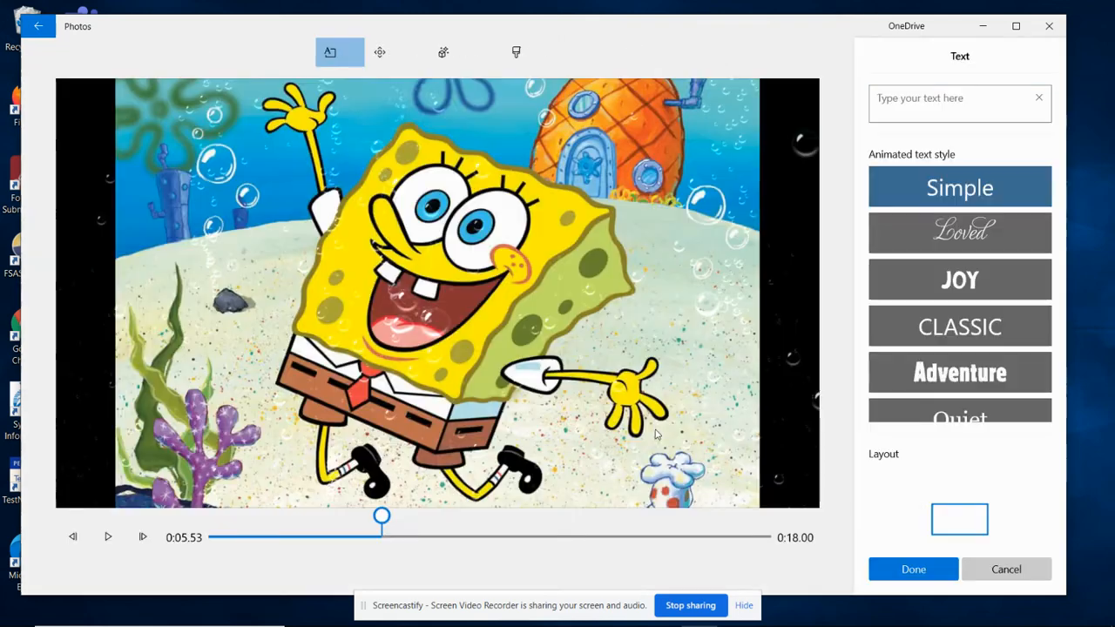
click(989, 380)
click(915, 100)
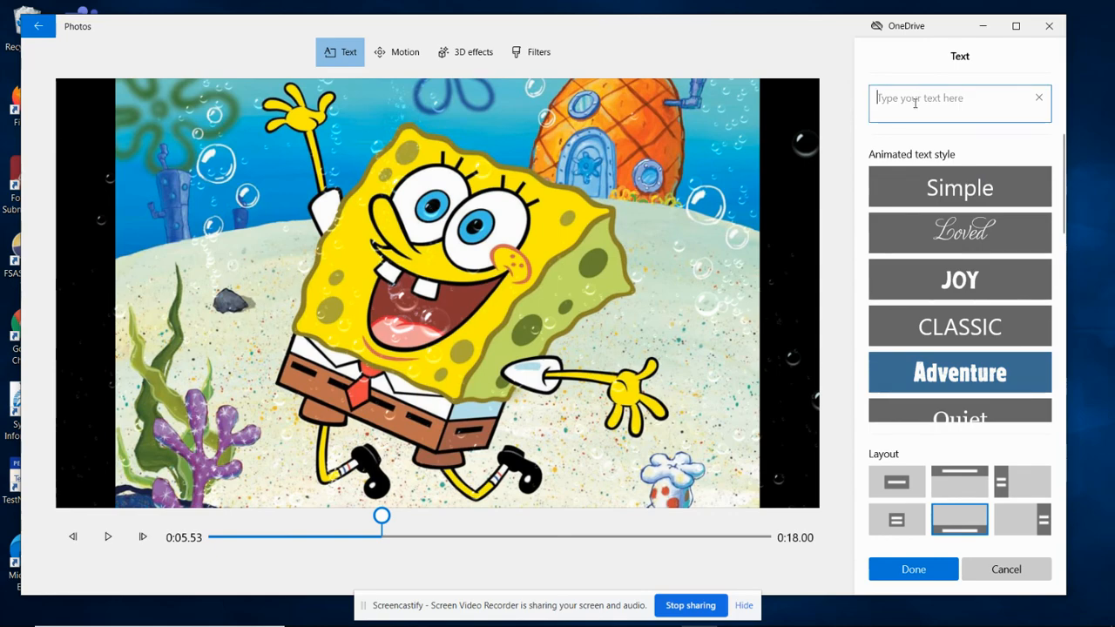
text(SPONGE)
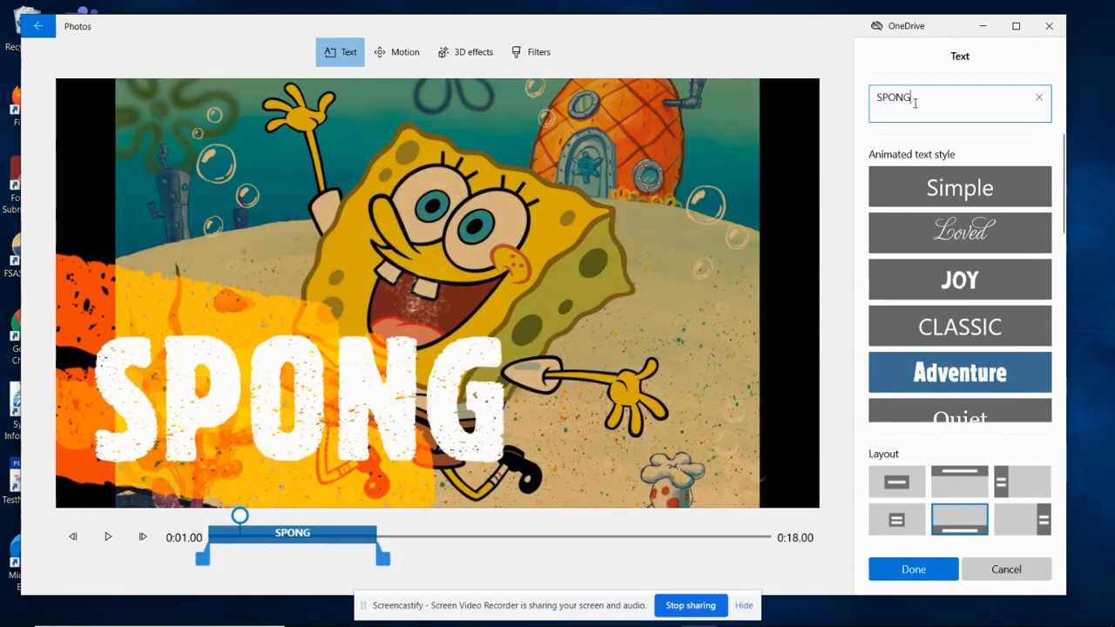
text(BOB)
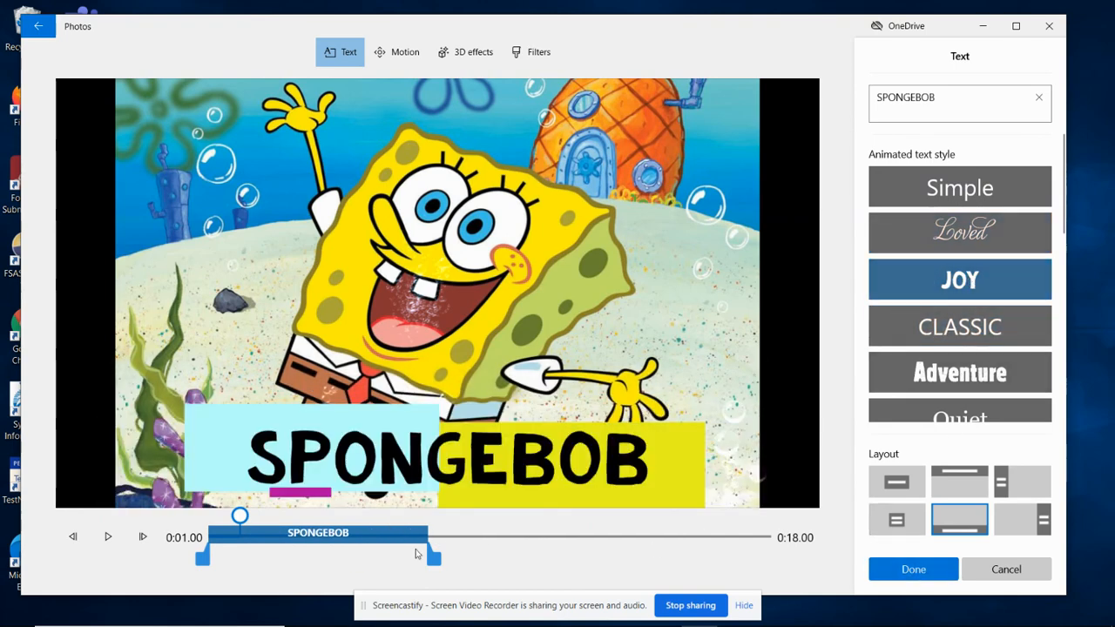
drag(434, 559, 789, 575)
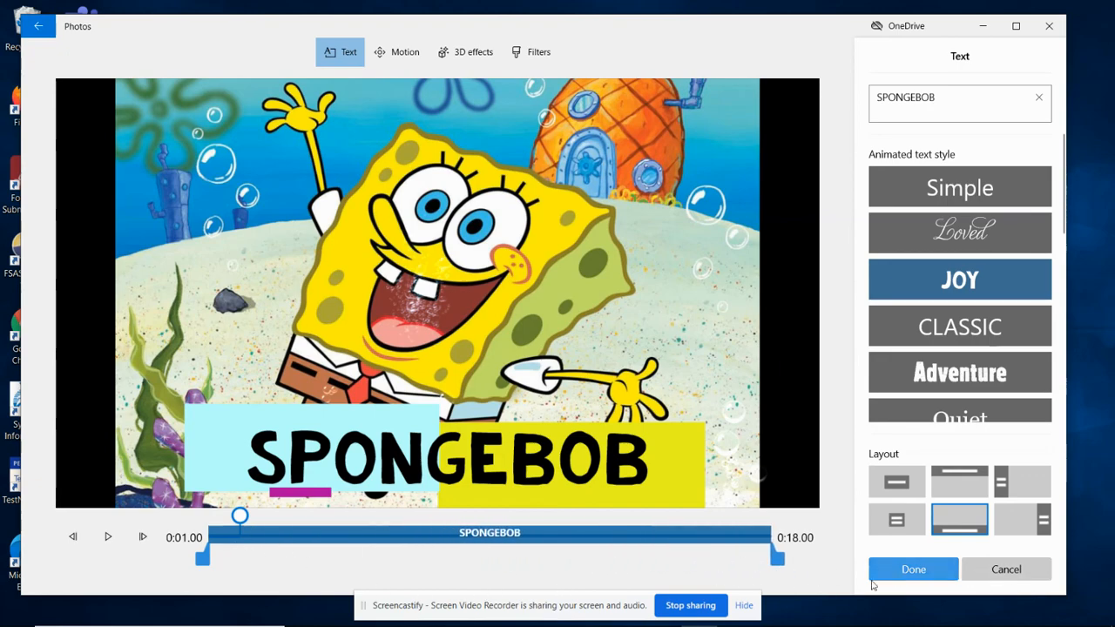
click(906, 569)
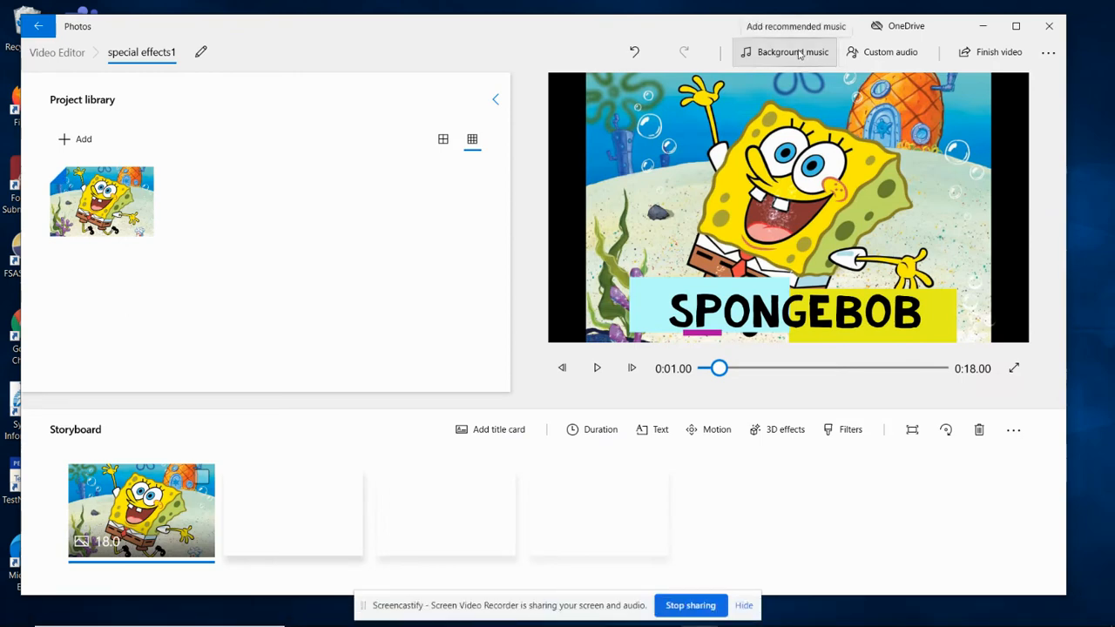
Step: Preview the Amplified track briefly and set it as the video's background music
click(795, 52)
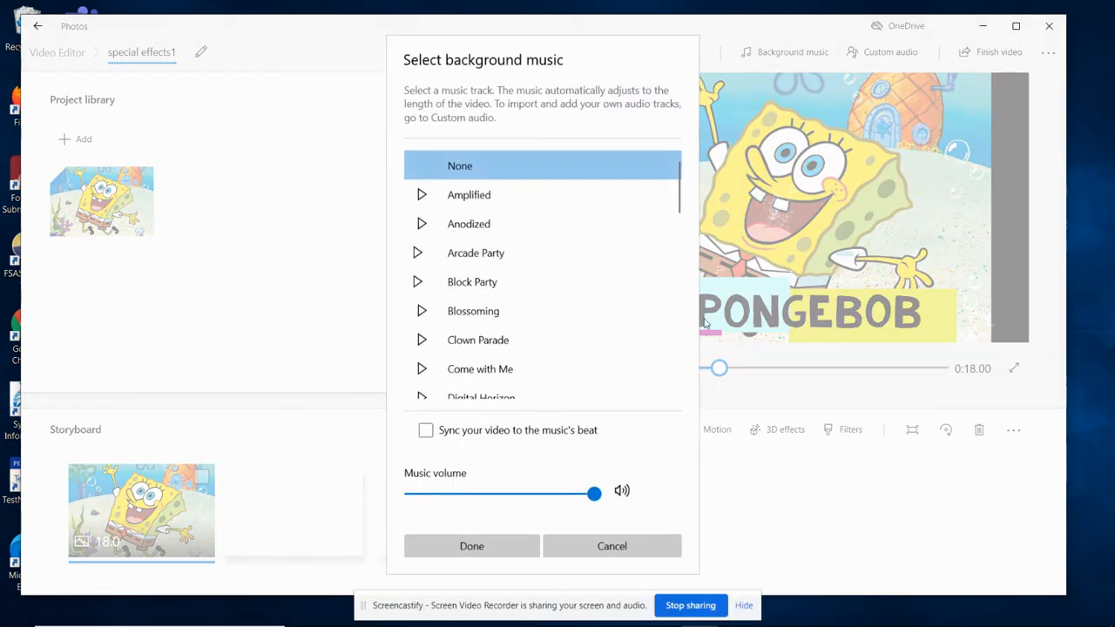
click(422, 195)
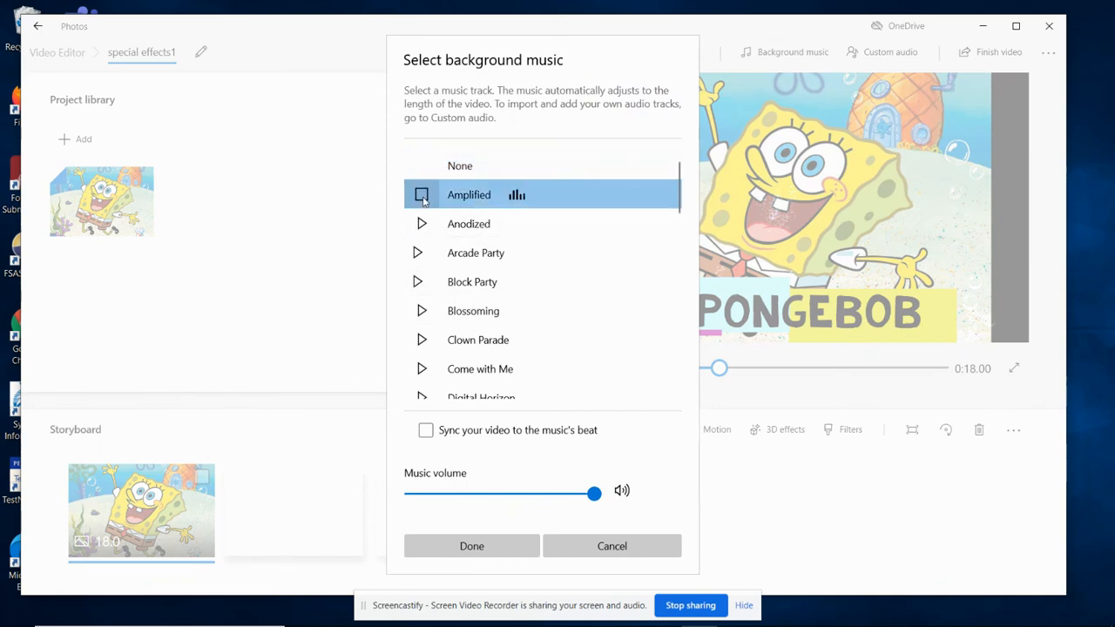
click(421, 195)
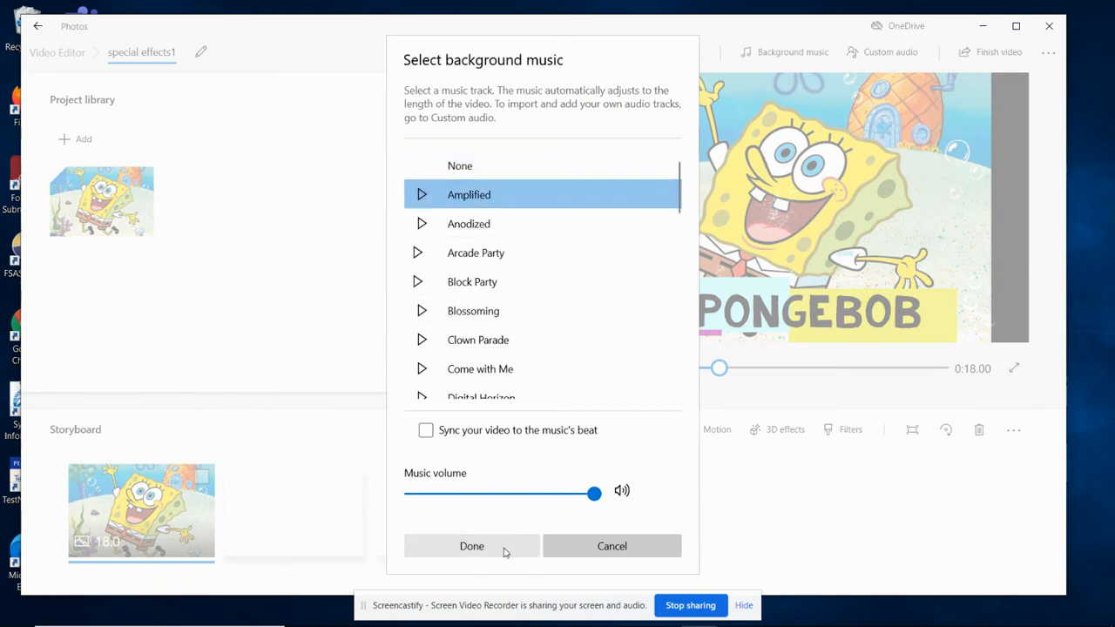
click(471, 546)
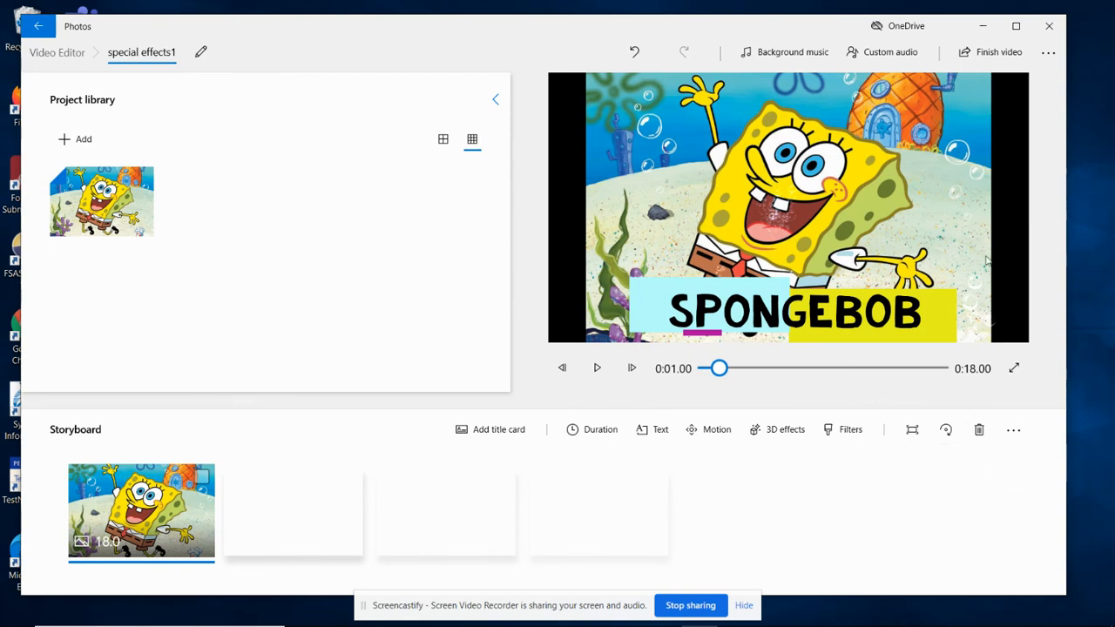
Step: Finish the video and start its export at High 1080p quality
click(990, 54)
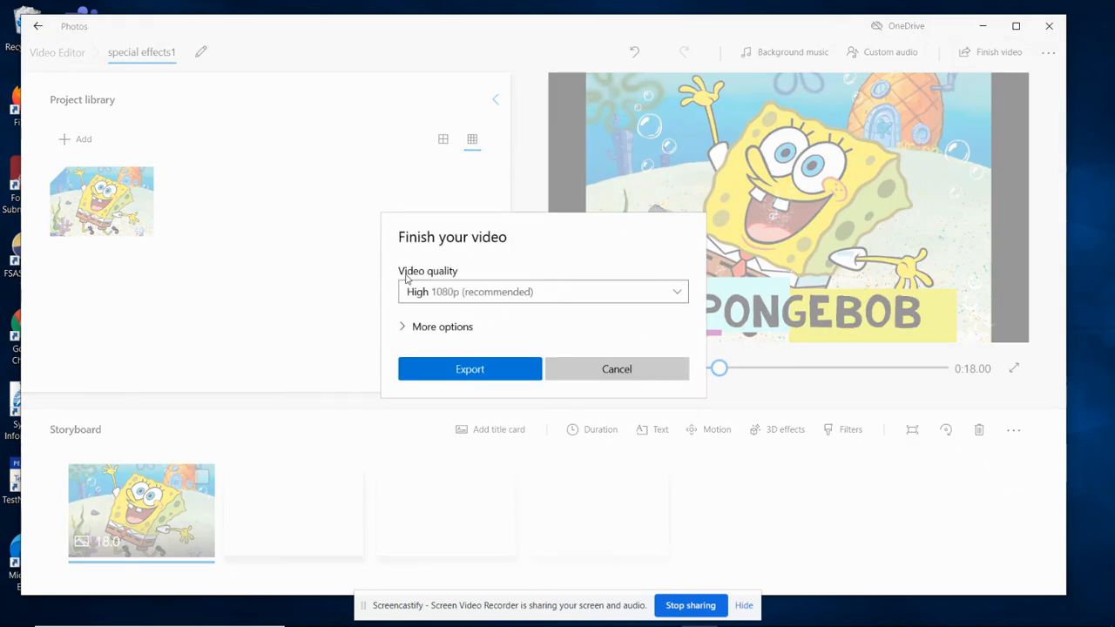
click(454, 370)
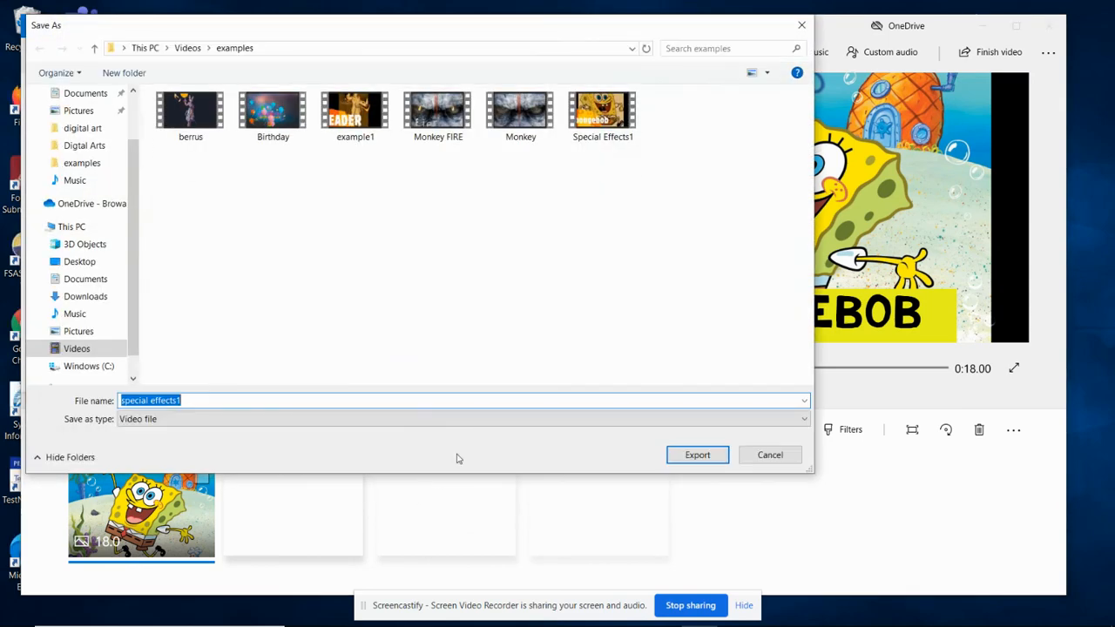